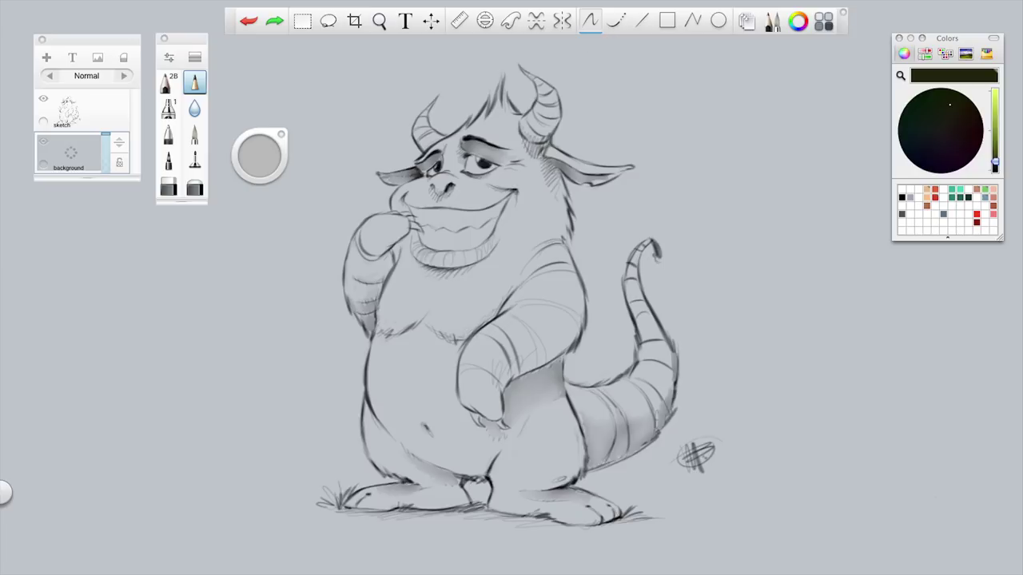
Step: Lower the sketch layer's opacity until the character is faint, and add a new layer above it
{"action": "left_click", "coordinate": [70, 109]}
{"action": "mouse_move", "coordinate": [106, 93]}
{"action": "left_mouse_down"}
{"action": "mouse_move", "coordinate": [105, 122]}
{"action": "mouse_move", "coordinate": [81, 107]}
{"action": "mouse_move", "coordinate": [82, 74]}
{"action": "left_mouse_up"}
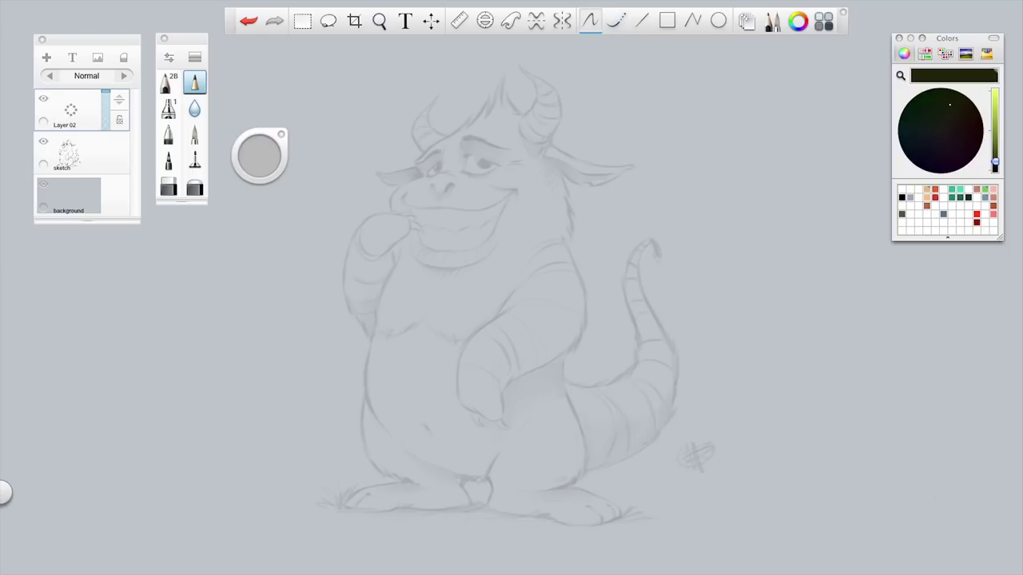
Step: Turn on Steady Stroke with its smoothness at the minimum and move its settings window higher over the character's head
{"action": "left_click", "coordinate": [615, 20]}
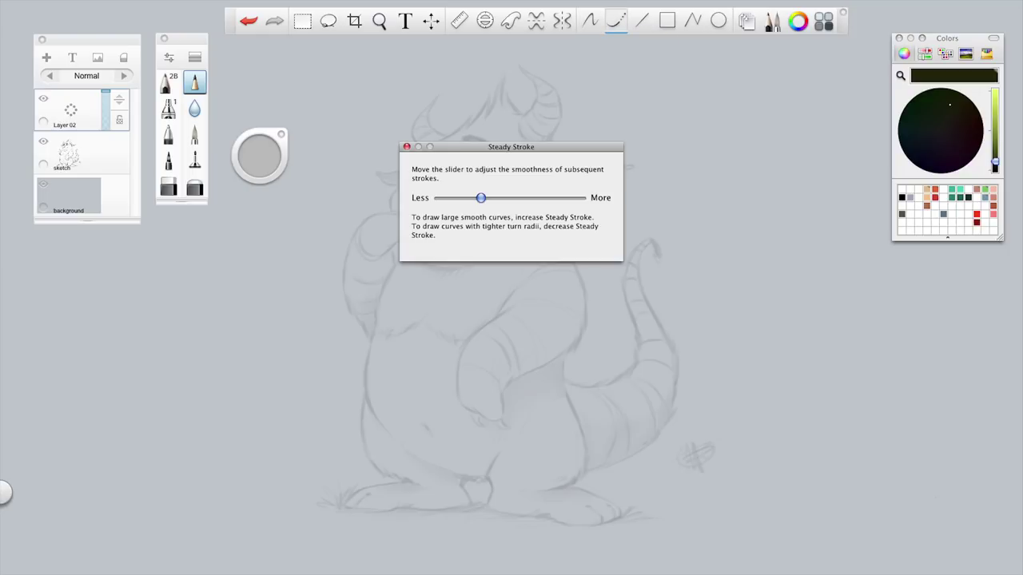
{"action": "mouse_move", "coordinate": [480, 197]}
{"action": "left_mouse_down"}
{"action": "mouse_move", "coordinate": [439, 197]}
{"action": "mouse_move", "coordinate": [580, 197]}
{"action": "mouse_move", "coordinate": [438, 198]}
{"action": "left_mouse_up"}
{"action": "left_click_drag", "start_coordinate": [510, 147], "coordinate": [422, 87]}
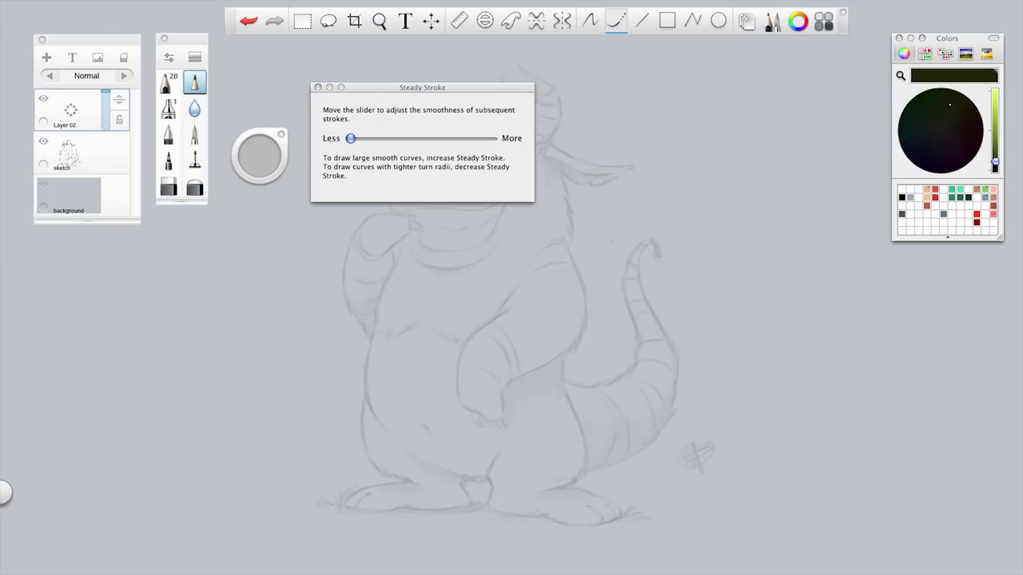
Step: Try out the minimum smoothness with several test curves around the character's tail, and undo them all
{"action": "mouse_move", "coordinate": [603, 256]}
{"action": "left_mouse_down"}
{"action": "mouse_move", "coordinate": [611, 229]}
{"action": "mouse_move", "coordinate": [636, 211]}
{"action": "mouse_move", "coordinate": [709, 205]}
{"action": "mouse_move", "coordinate": [767, 219]}
{"action": "mouse_move", "coordinate": [592, 305]}
{"action": "mouse_move", "coordinate": [803, 206]}
{"action": "left_mouse_up"}
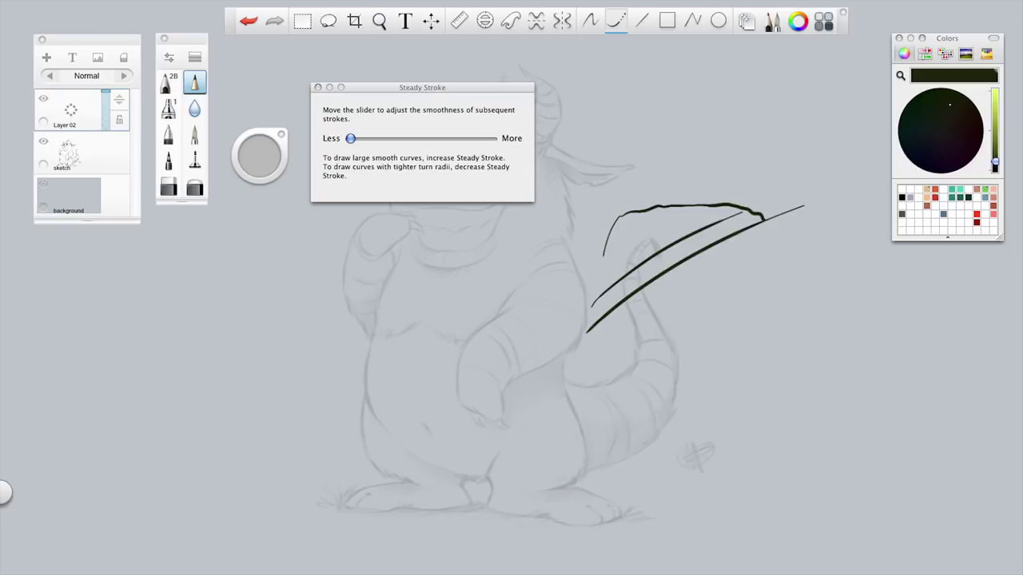
{"action": "mouse_move", "coordinate": [594, 354]}
{"action": "left_mouse_down"}
{"action": "mouse_move", "coordinate": [630, 329]}
{"action": "mouse_move", "coordinate": [657, 328]}
{"action": "mouse_move", "coordinate": [666, 349]}
{"action": "mouse_move", "coordinate": [635, 381]}
{"action": "left_mouse_up"}
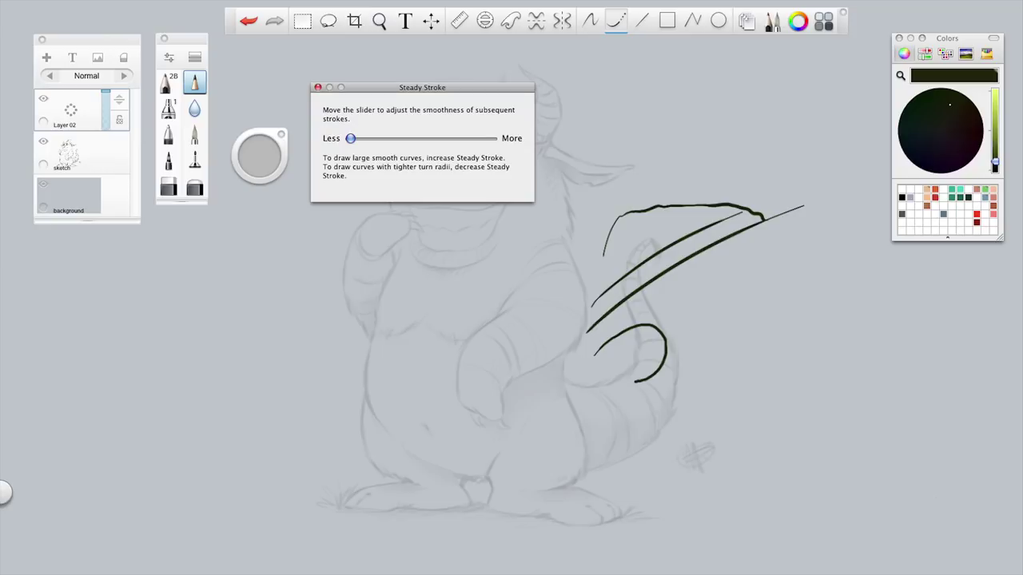
{"action": "key", "text": "super+z"}
{"action": "key", "text": "super+z"}
{"action": "key", "text": "super+z"}
{"action": "key", "text": "super+z"}
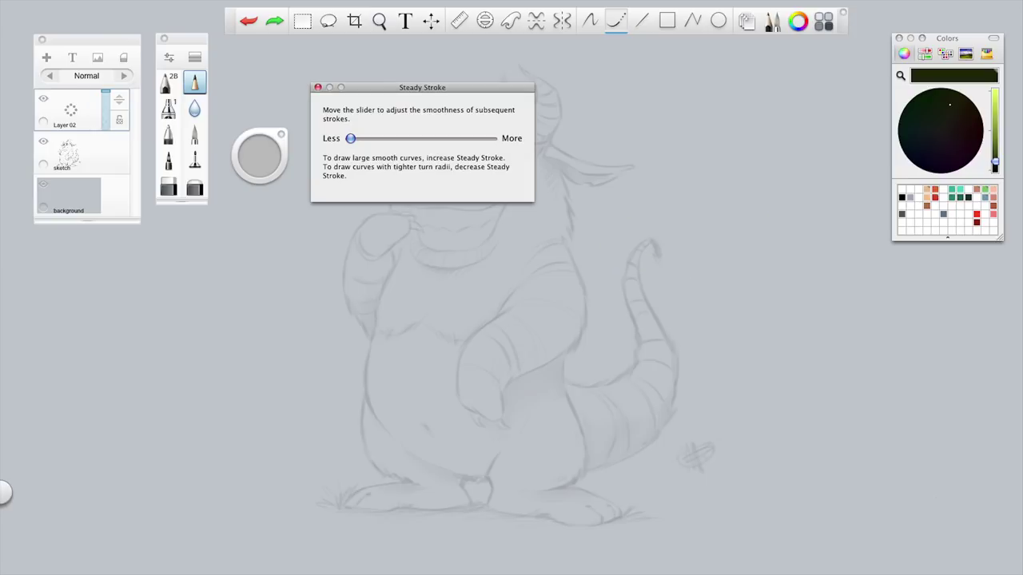
Step: Raise the Steady Stroke smoothness slightly, compare looping test strokes drawn with and without it, and undo both strokes
{"action": "left_click_drag", "start_coordinate": [350, 138], "coordinate": [372, 138]}
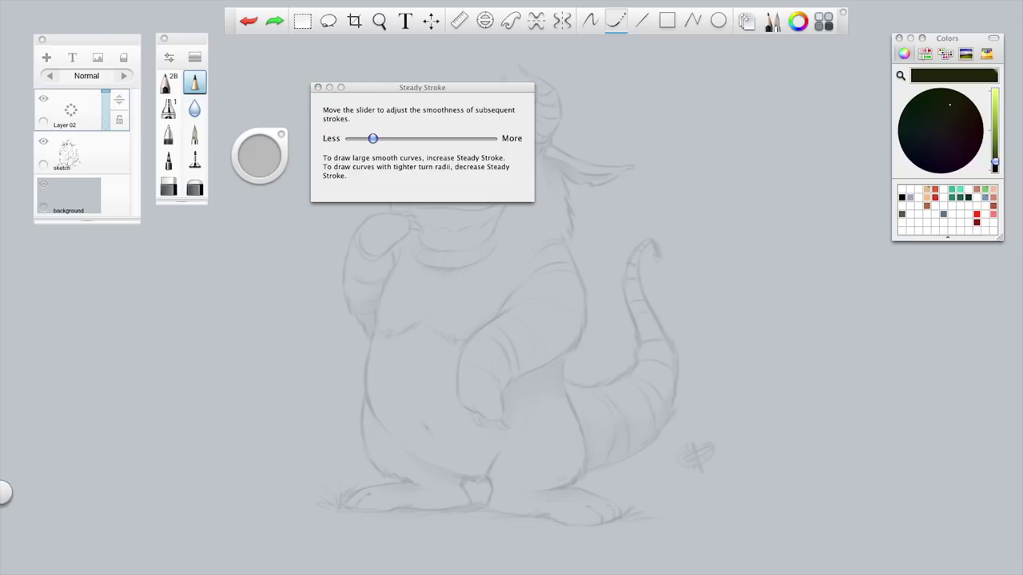
{"action": "mouse_move", "coordinate": [698, 155]}
{"action": "left_mouse_down"}
{"action": "mouse_move", "coordinate": [636, 200]}
{"action": "mouse_move", "coordinate": [625, 227]}
{"action": "mouse_move", "coordinate": [708, 182]}
{"action": "mouse_move", "coordinate": [748, 239]}
{"action": "mouse_move", "coordinate": [579, 248]}
{"action": "mouse_move", "coordinate": [696, 287]}
{"action": "mouse_move", "coordinate": [523, 234]}
{"action": "left_mouse_up"}
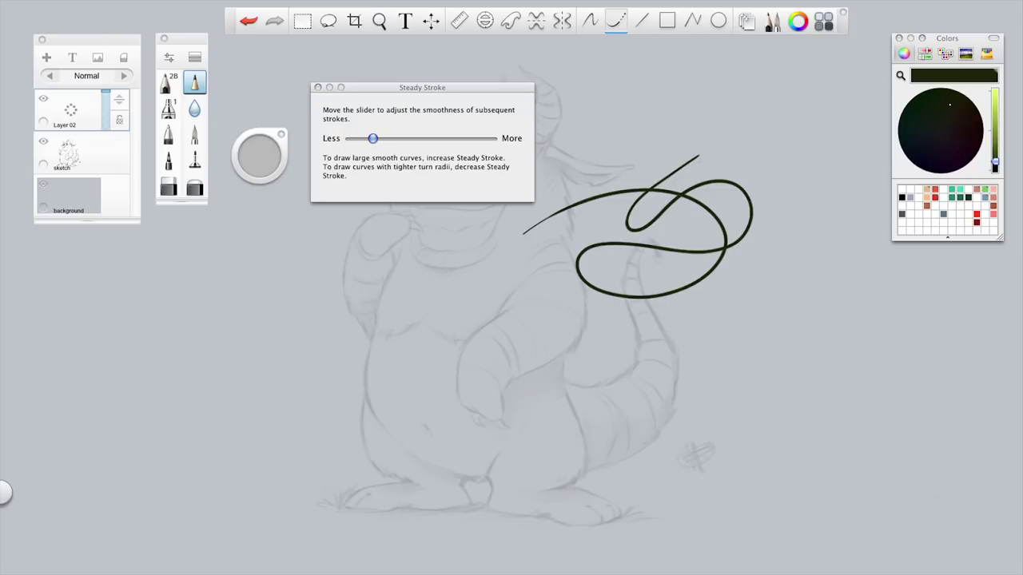
{"action": "left_click", "coordinate": [590, 21]}
{"action": "mouse_move", "coordinate": [828, 155]}
{"action": "left_mouse_down"}
{"action": "mouse_move", "coordinate": [770, 208]}
{"action": "mouse_move", "coordinate": [764, 232]}
{"action": "mouse_move", "coordinate": [808, 199]}
{"action": "mouse_move", "coordinate": [853, 186]}
{"action": "mouse_move", "coordinate": [867, 199]}
{"action": "mouse_move", "coordinate": [866, 224]}
{"action": "mouse_move", "coordinate": [820, 253]}
{"action": "mouse_move", "coordinate": [773, 244]}
{"action": "mouse_move", "coordinate": [727, 258]}
{"action": "mouse_move", "coordinate": [760, 303]}
{"action": "mouse_move", "coordinate": [843, 256]}
{"action": "mouse_move", "coordinate": [627, 222]}
{"action": "mouse_move", "coordinate": [579, 246]}
{"action": "left_mouse_up"}
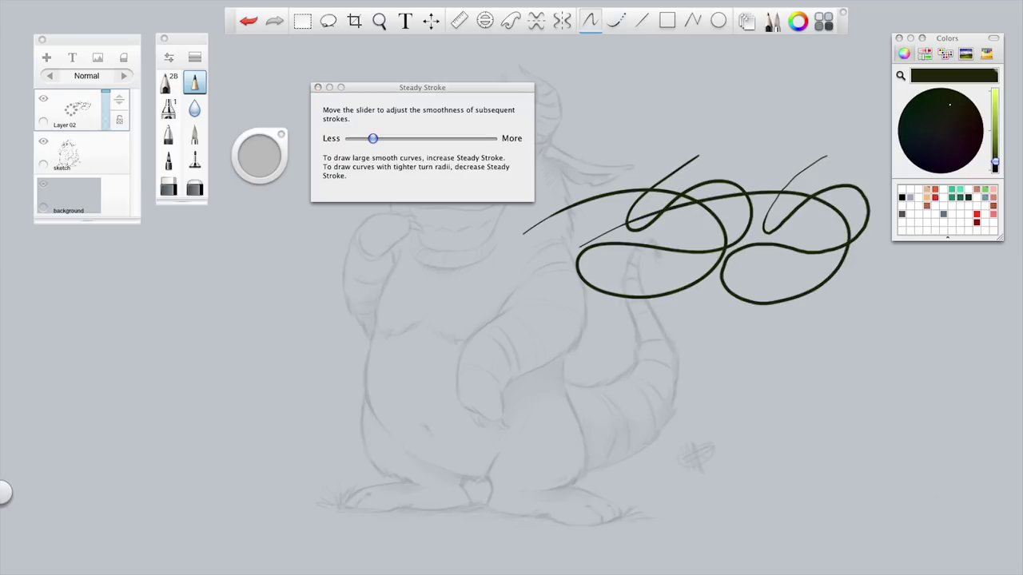
{"action": "key", "text": "super+z"}
{"action": "key", "text": "super+z"}
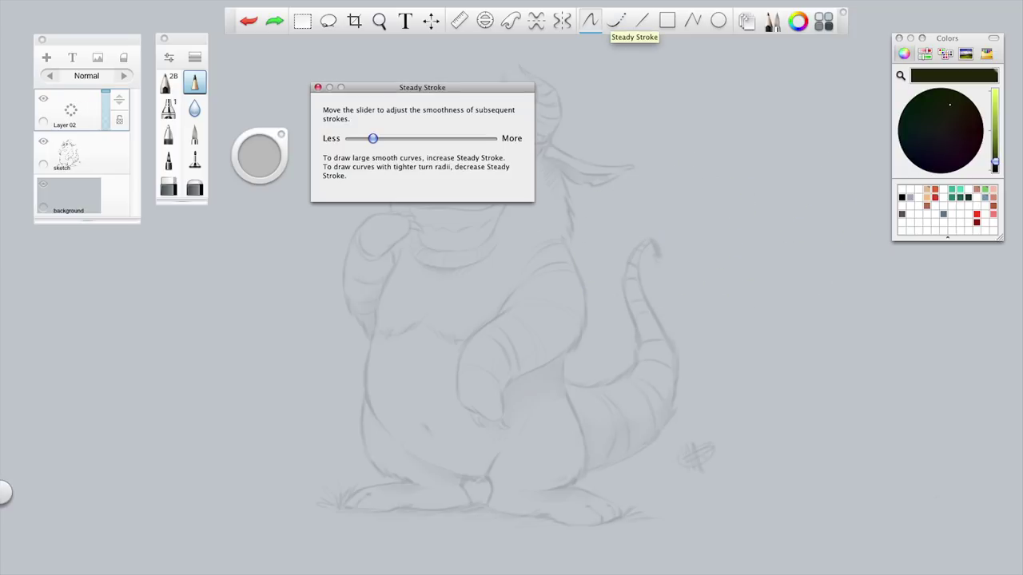
Step: Raise the Steady Stroke smoothness close to its maximum and draw long test curves with it off and on
{"action": "left_click_drag", "start_coordinate": [423, 87], "coordinate": [491, 88]}
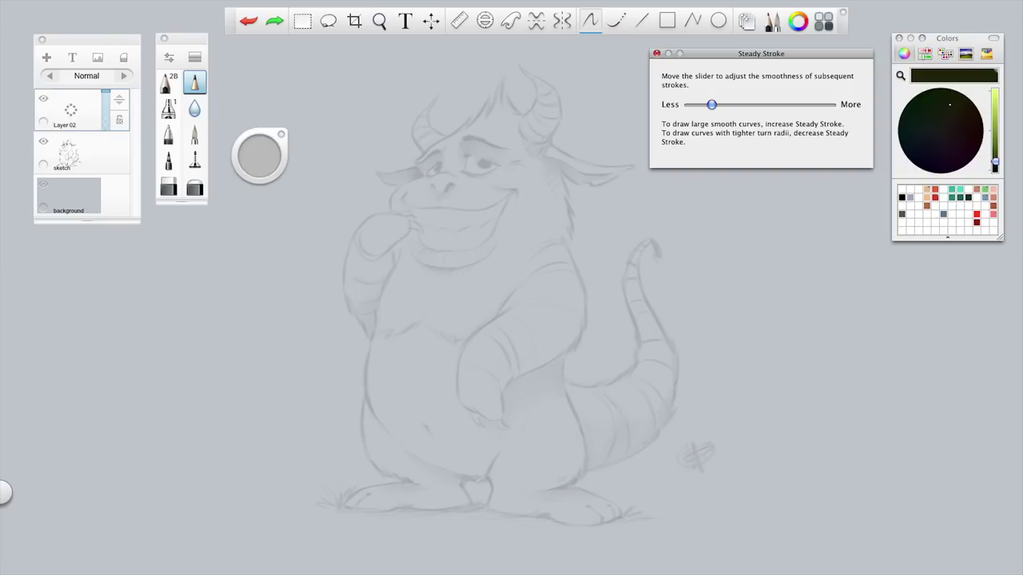
{"action": "mouse_move", "coordinate": [711, 105]}
{"action": "left_mouse_down"}
{"action": "mouse_move", "coordinate": [700, 105]}
{"action": "mouse_move", "coordinate": [811, 105]}
{"action": "left_mouse_up"}
{"action": "mouse_move", "coordinate": [733, 209]}
{"action": "left_mouse_down"}
{"action": "mouse_move", "coordinate": [480, 235]}
{"action": "mouse_move", "coordinate": [325, 281]}
{"action": "left_mouse_up"}
{"action": "key", "text": "super+z"}
{"action": "left_click", "coordinate": [615, 21]}
{"action": "mouse_move", "coordinate": [625, 222]}
{"action": "left_mouse_down"}
{"action": "mouse_move", "coordinate": [409, 247]}
{"action": "mouse_move", "coordinate": [332, 283]}
{"action": "mouse_move", "coordinate": [393, 273]}
{"action": "mouse_move", "coordinate": [855, 281]}
{"action": "left_mouse_up"}
Step: Lower the smoothness to near the minimum, draw a long spiralling test curve, and undo the remaining test strokes
{"action": "left_click_drag", "start_coordinate": [811, 105], "coordinate": [700, 105]}
{"action": "mouse_move", "coordinate": [711, 201]}
{"action": "left_mouse_down"}
{"action": "mouse_move", "coordinate": [406, 226]}
{"action": "mouse_move", "coordinate": [396, 310]}
{"action": "mouse_move", "coordinate": [588, 380]}
{"action": "mouse_move", "coordinate": [598, 363]}
{"action": "left_mouse_up"}
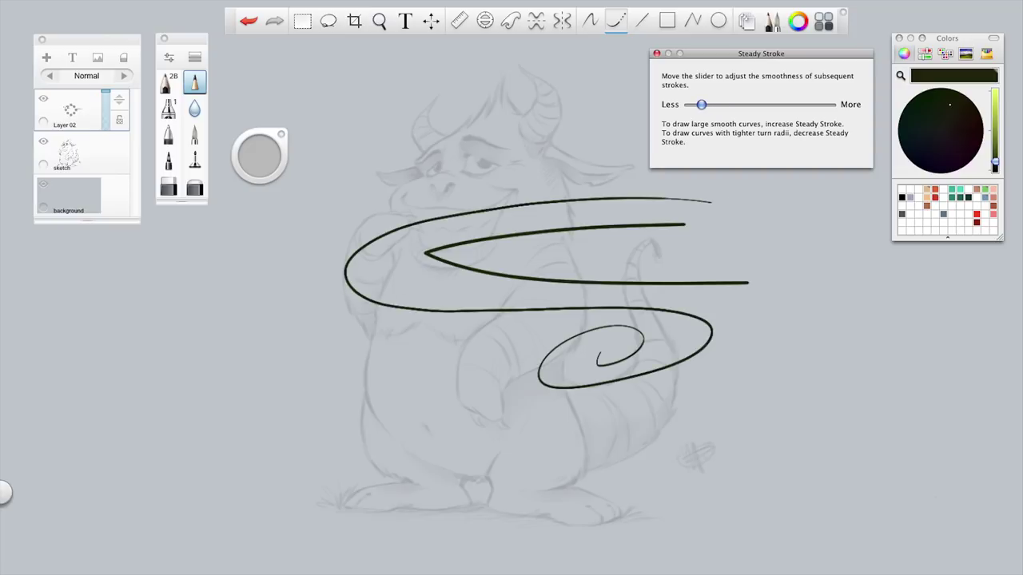
{"action": "key", "text": "super+z"}
{"action": "key", "text": "super+z"}
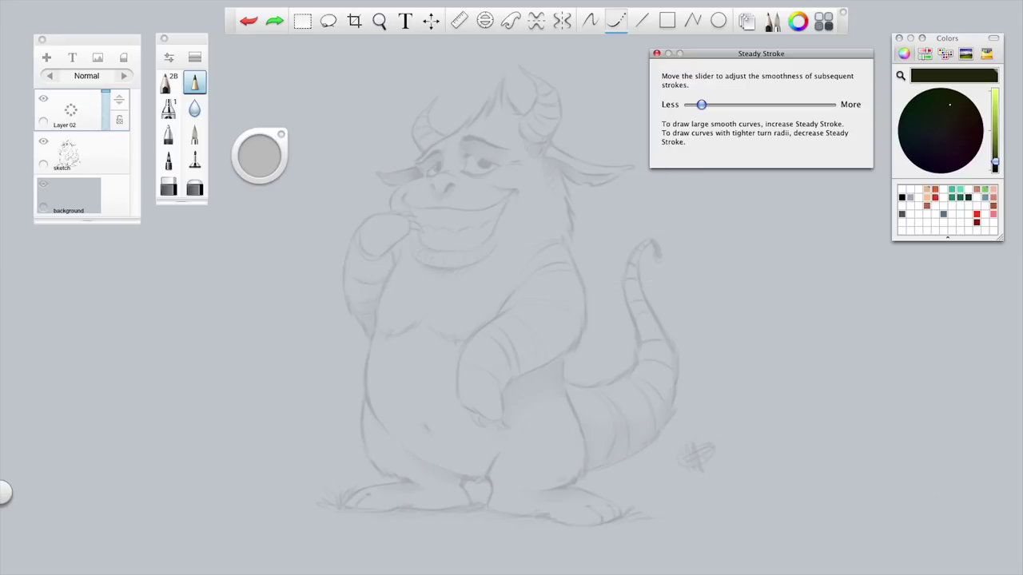
Step: Set the Steady Stroke smoothness slightly higher, close its settings, and undo one test stroke beside the character
{"action": "left_click_drag", "start_coordinate": [700, 105], "coordinate": [707, 104]}
{"action": "left_click", "coordinate": [657, 54]}
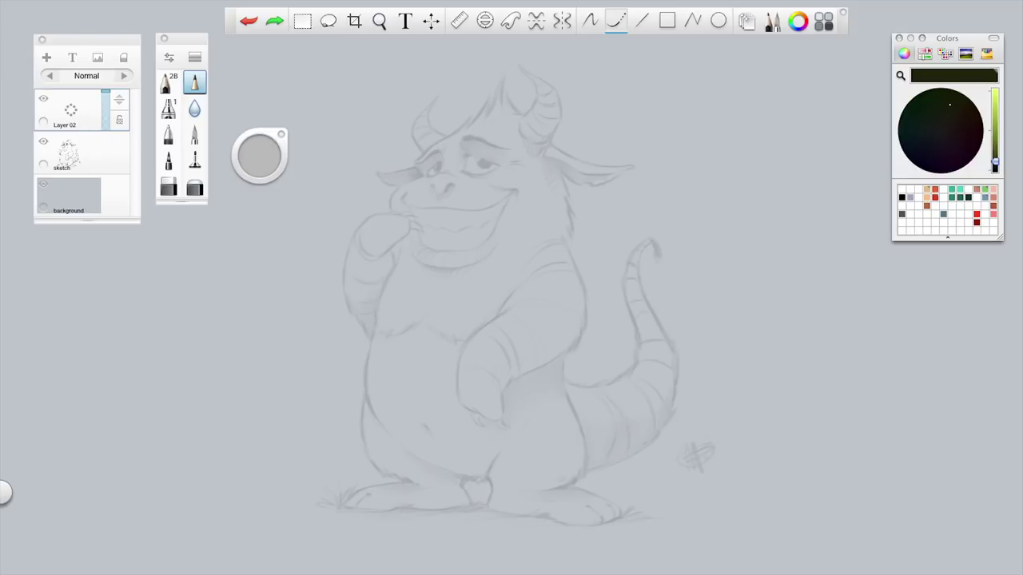
{"action": "left_click_drag", "start_coordinate": [663, 99], "coordinate": [659, 264]}
{"action": "key", "text": "super+z"}
Step: Ink the corner crease of the mouth and the long curved smile line over the faded sketch
{"action": "key", "text": "space"}
{"action": "mouse_move", "coordinate": [530, 172]}
{"action": "left_mouse_down"}
{"action": "mouse_move", "coordinate": [615, 164]}
{"action": "mouse_move", "coordinate": [604, 164]}
{"action": "mouse_move", "coordinate": [640, 210]}
{"action": "mouse_move", "coordinate": [692, 235]}
{"action": "left_mouse_up"}
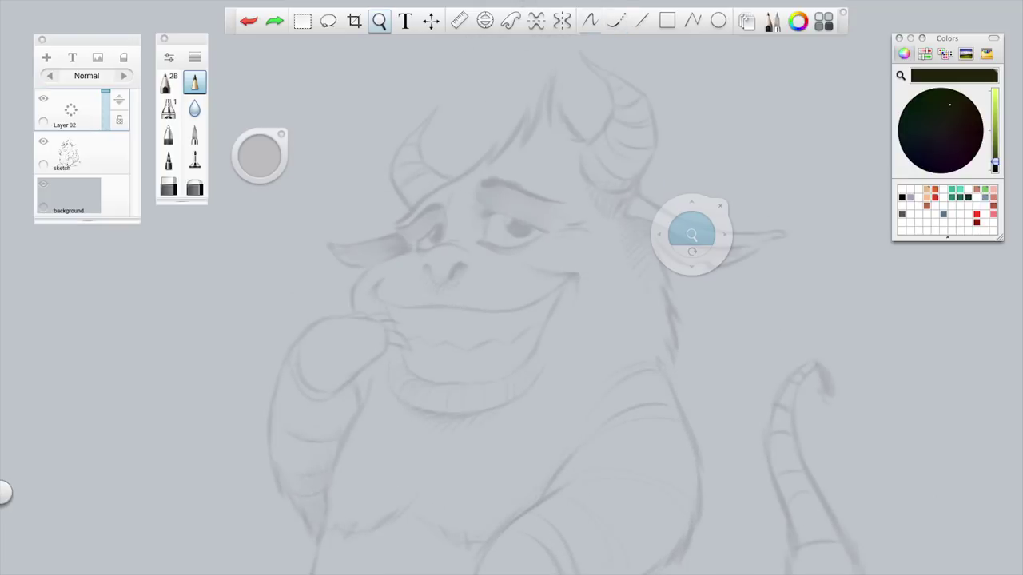
{"action": "mouse_move", "coordinate": [530, 268]}
{"action": "left_mouse_down"}
{"action": "mouse_move", "coordinate": [582, 272]}
{"action": "mouse_move", "coordinate": [576, 306]}
{"action": "left_mouse_up"}
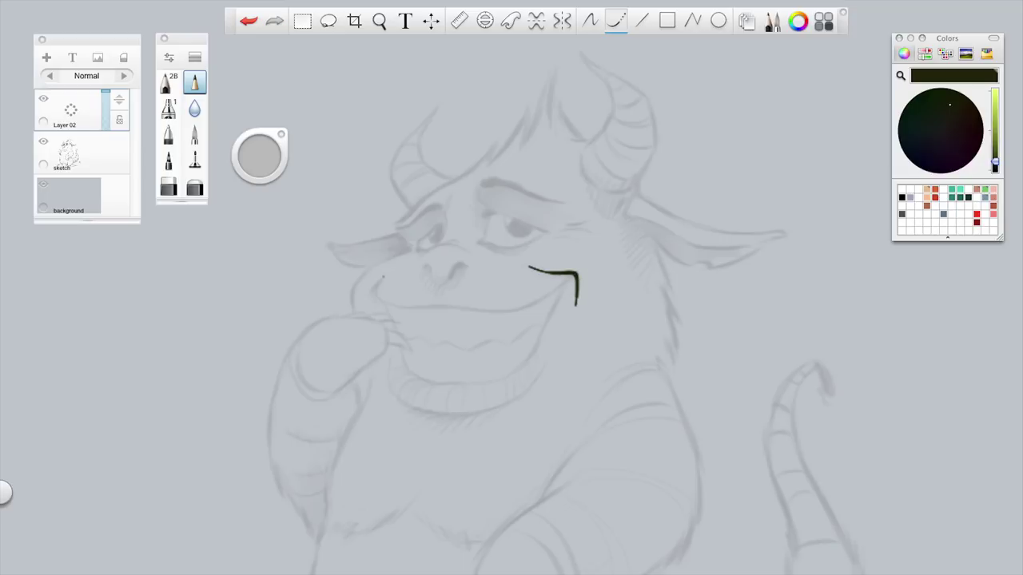
{"action": "mouse_move", "coordinate": [375, 289]}
{"action": "left_mouse_down"}
{"action": "mouse_move", "coordinate": [390, 306]}
{"action": "mouse_move", "coordinate": [515, 312]}
{"action": "mouse_move", "coordinate": [575, 273]}
{"action": "left_mouse_up"}
Step: Raise the Steady Stroke smoothness a little and ink the profile from the hairline over the brow and down around the muzzle
{"action": "key", "text": "s"}
{"action": "left_click_drag", "start_coordinate": [457, 198], "coordinate": [461, 198]}
{"action": "left_click", "coordinate": [407, 146]}
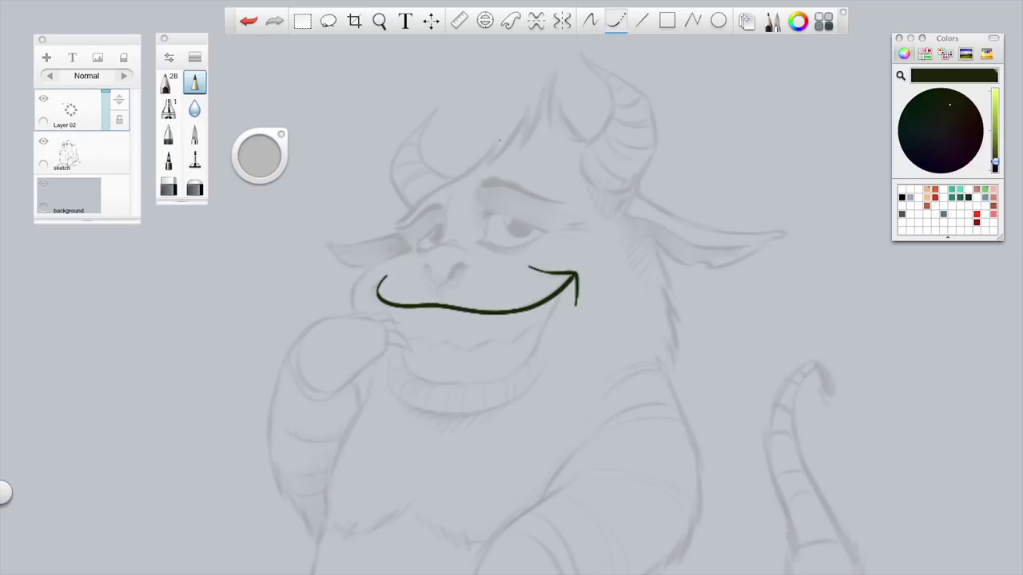
{"action": "mouse_move", "coordinate": [498, 138]}
{"action": "left_mouse_down"}
{"action": "mouse_move", "coordinate": [380, 231]}
{"action": "mouse_move", "coordinate": [413, 252]}
{"action": "mouse_move", "coordinate": [405, 241]}
{"action": "mouse_move", "coordinate": [400, 264]}
{"action": "mouse_move", "coordinate": [405, 248]}
{"action": "mouse_move", "coordinate": [354, 278]}
{"action": "mouse_move", "coordinate": [358, 321]}
{"action": "left_mouse_up"}
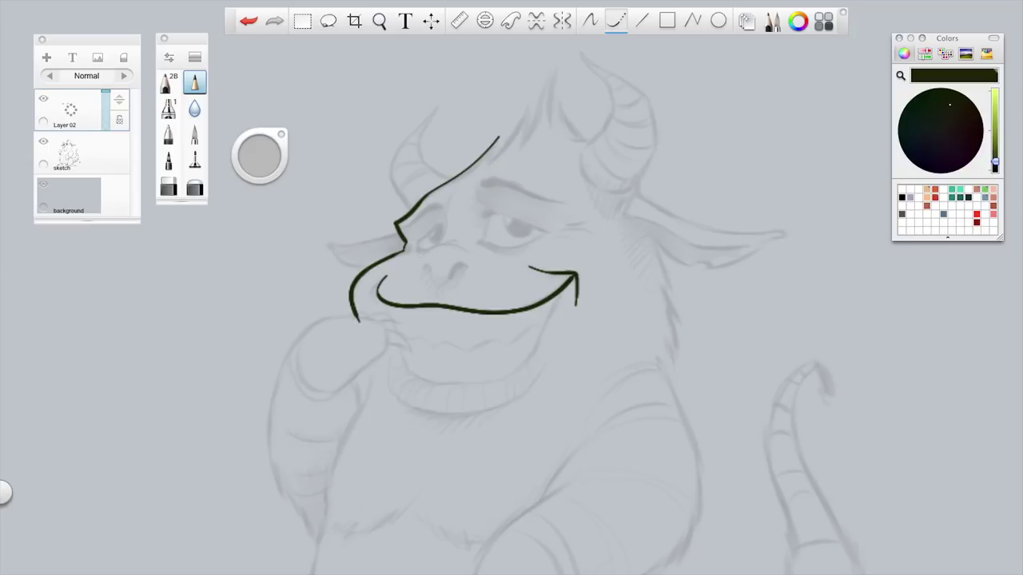
Step: Ink the nose-bridge lines and both eyebrows, thickening the near eyebrow and trimming its tapered end with the eraser
{"action": "mouse_move", "coordinate": [421, 258]}
{"action": "left_mouse_down"}
{"action": "mouse_move", "coordinate": [441, 244]}
{"action": "mouse_move", "coordinate": [470, 250]}
{"action": "mouse_move", "coordinate": [444, 233]}
{"action": "mouse_move", "coordinate": [444, 212]}
{"action": "mouse_move", "coordinate": [422, 212]}
{"action": "mouse_move", "coordinate": [436, 204]}
{"action": "mouse_move", "coordinate": [493, 182]}
{"action": "mouse_move", "coordinate": [554, 204]}
{"action": "left_mouse_up"}
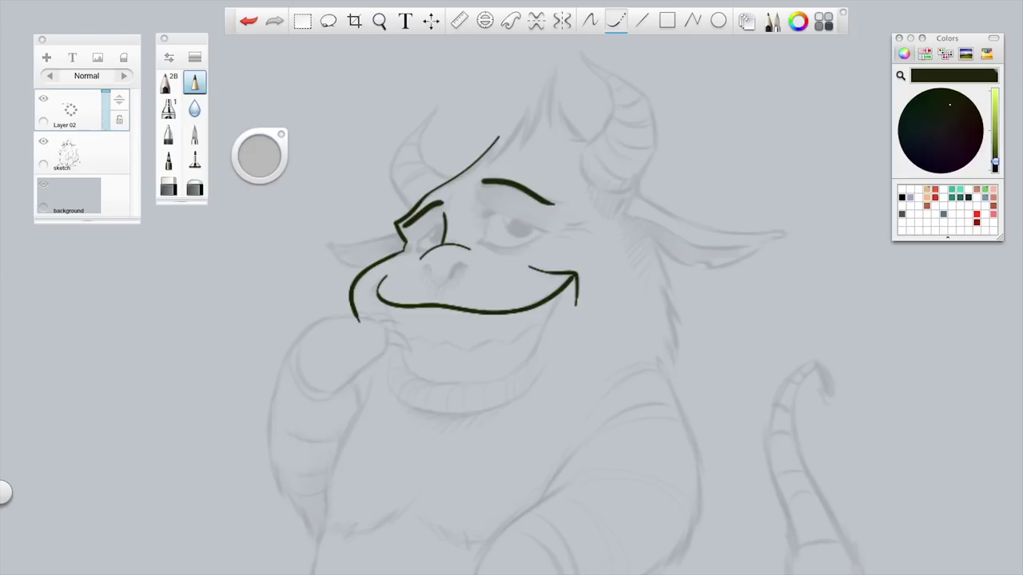
{"action": "left_click_drag", "start_coordinate": [481, 184], "coordinate": [552, 201]}
{"action": "left_click_drag", "start_coordinate": [412, 223], "coordinate": [449, 204]}
{"action": "key", "text": "e"}
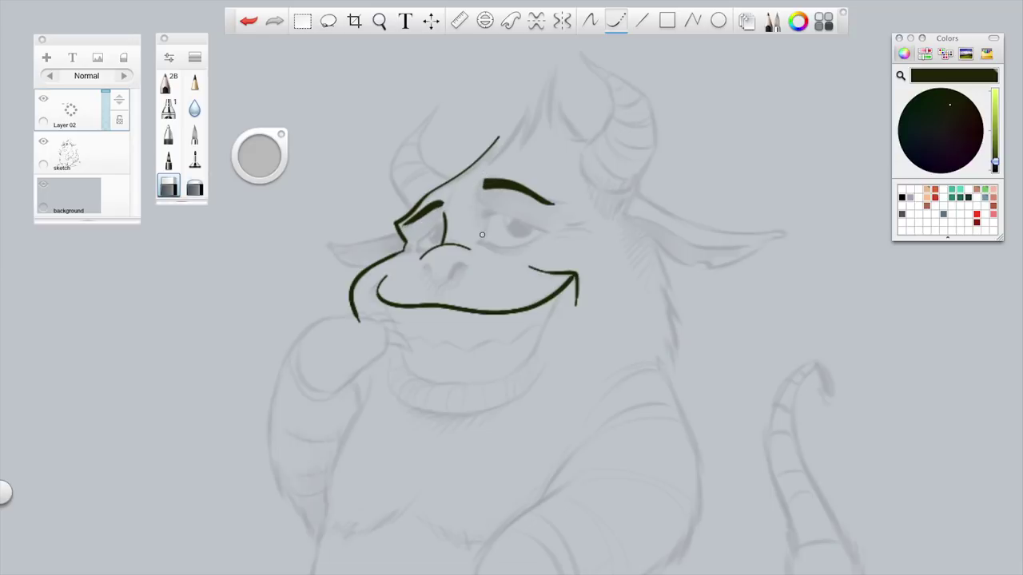
{"action": "left_click_drag", "start_coordinate": [511, 189], "coordinate": [556, 205]}
Step: Ink the outlines of the character's small far ear and curved far horn with the pencil
{"action": "left_click", "coordinate": [194, 83]}
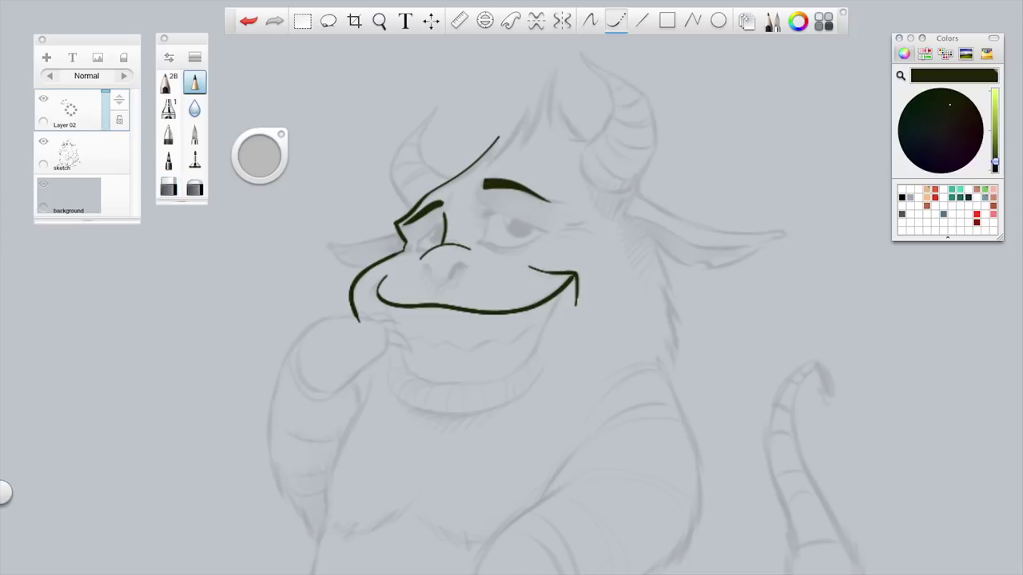
{"action": "left_click_drag", "start_coordinate": [324, 245], "coordinate": [403, 232]}
{"action": "mouse_move", "coordinate": [325, 244]}
{"action": "left_mouse_down"}
{"action": "mouse_move", "coordinate": [377, 268]}
{"action": "mouse_move", "coordinate": [343, 253]}
{"action": "mouse_move", "coordinate": [407, 244]}
{"action": "left_mouse_up"}
{"action": "mouse_move", "coordinate": [437, 103]}
{"action": "left_mouse_down"}
{"action": "mouse_move", "coordinate": [392, 166]}
{"action": "mouse_move", "coordinate": [398, 195]}
{"action": "mouse_move", "coordinate": [429, 212]}
{"action": "left_mouse_up"}
{"action": "mouse_move", "coordinate": [436, 106]}
{"action": "left_mouse_down"}
{"action": "mouse_move", "coordinate": [419, 149]}
{"action": "mouse_move", "coordinate": [425, 165]}
{"action": "mouse_move", "coordinate": [457, 181]}
{"action": "left_mouse_up"}
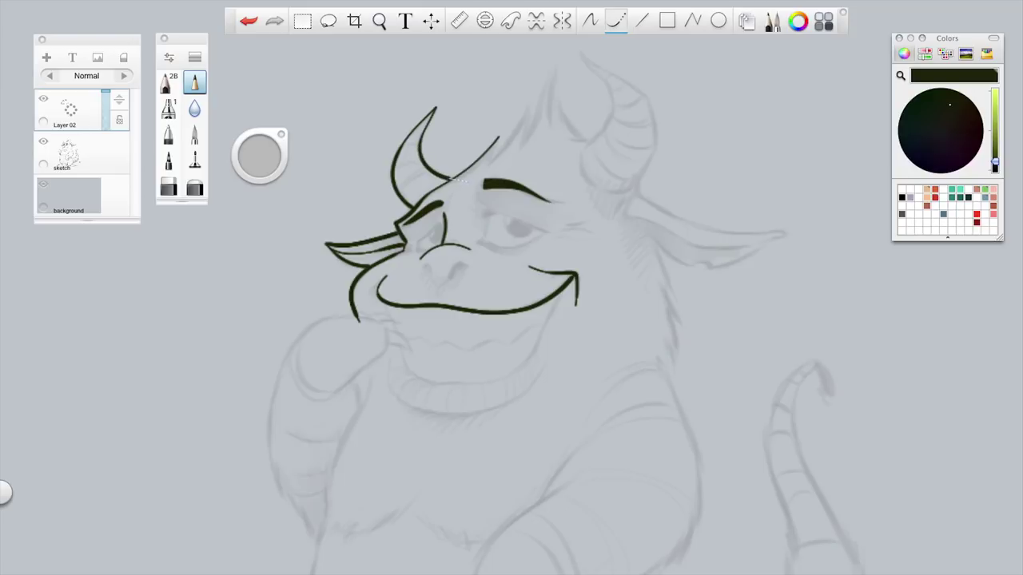
Step: Extend both edges of the far horn past its tip, and erase the overshoot to leave a clean sharp point
{"action": "left_click_drag", "start_coordinate": [395, 159], "coordinate": [449, 95]}
{"action": "left_click_drag", "start_coordinate": [423, 134], "coordinate": [437, 100]}
{"action": "key", "text": "e"}
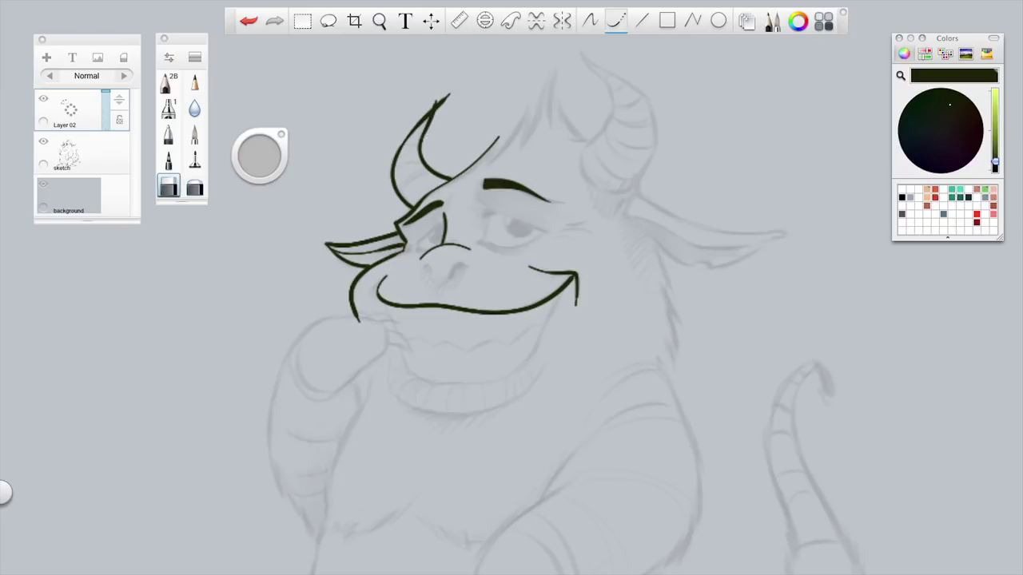
{"action": "left_click_drag", "start_coordinate": [434, 118], "coordinate": [444, 95]}
{"action": "left_click_drag", "start_coordinate": [407, 133], "coordinate": [458, 84]}
{"action": "key", "text": "space"}
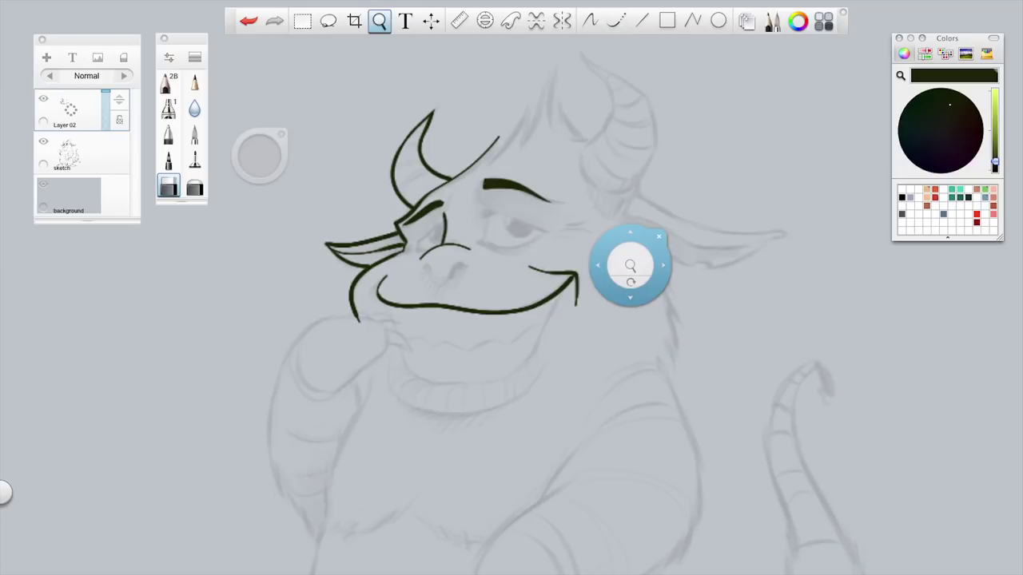
{"action": "left_click_drag", "start_coordinate": [629, 260], "coordinate": [584, 239]}
{"action": "key", "text": "space"}
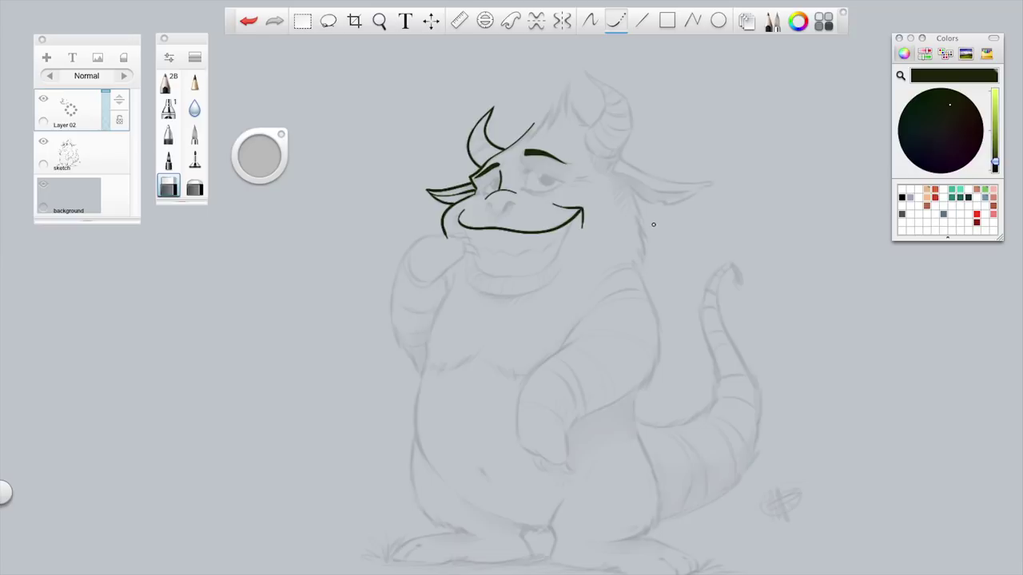
{"action": "key", "text": "space"}
{"action": "left_click_drag", "start_coordinate": [619, 262], "coordinate": [513, 222]}
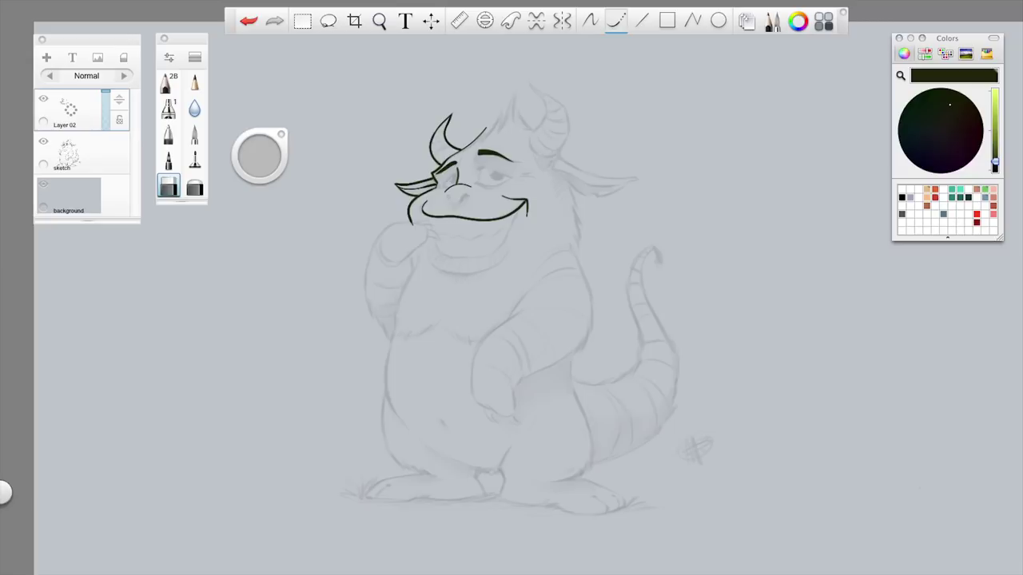